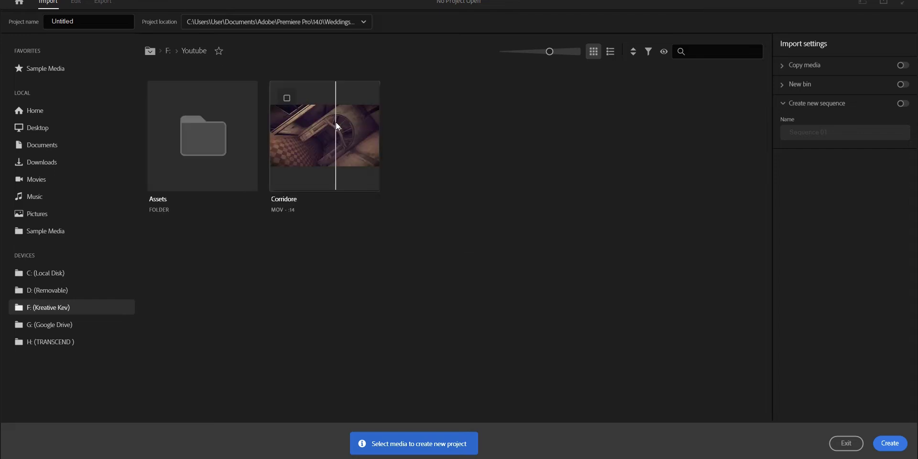
Step: Create project 'Title project' from Corridore with a new sequence named 'Video in Text'
left_click(337, 126)
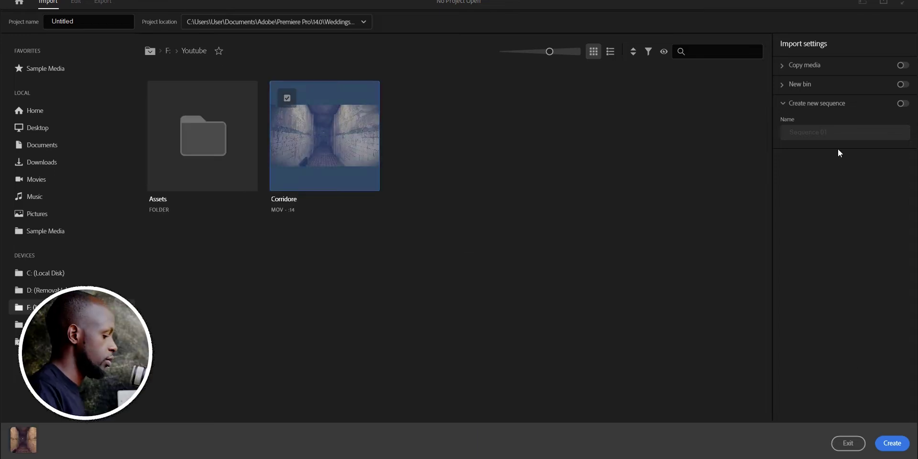
left_click(903, 103)
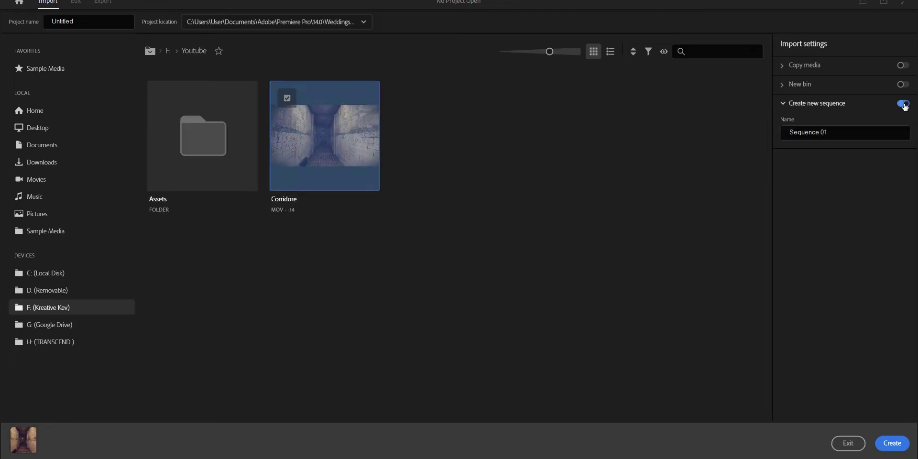
triple_click(850, 131)
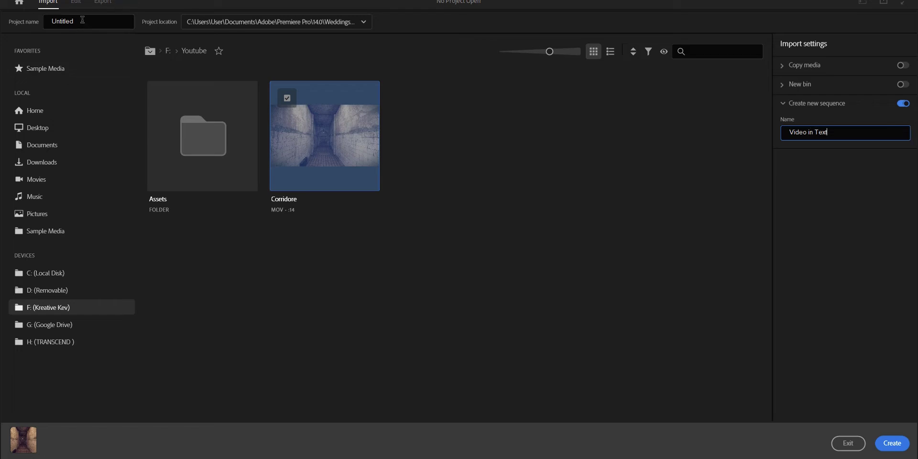
left_click_drag(82, 21, 3, 22)
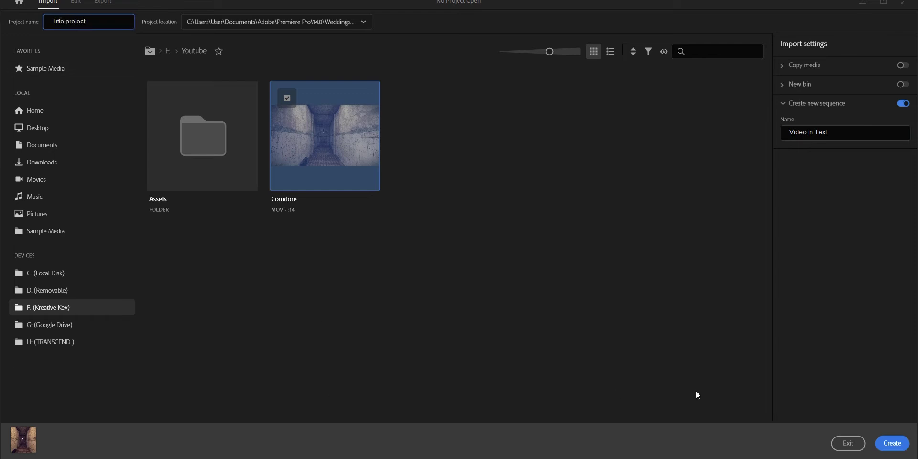
left_click(892, 442)
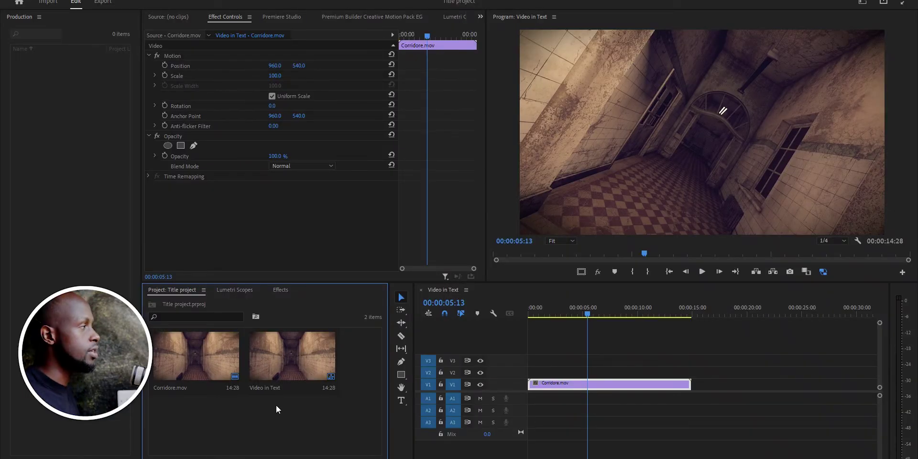
Step: Add a text graphic reading TITLE on V2 over the corridor video
left_click(402, 401)
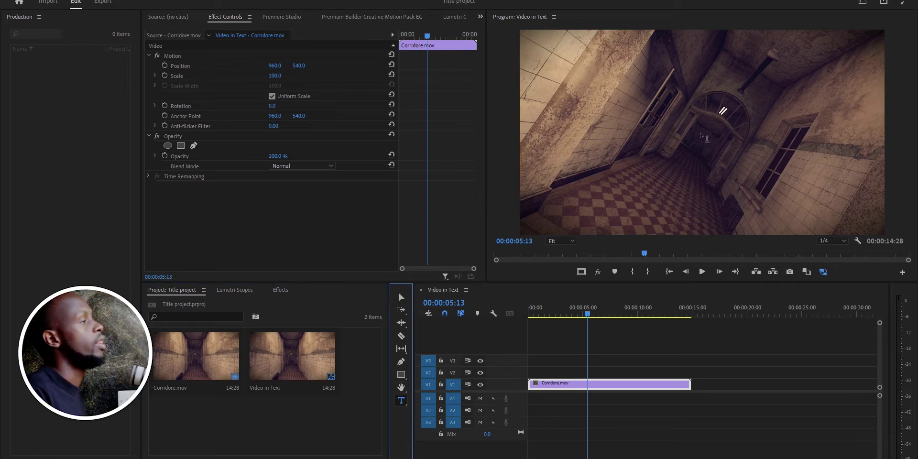
left_click(666, 121)
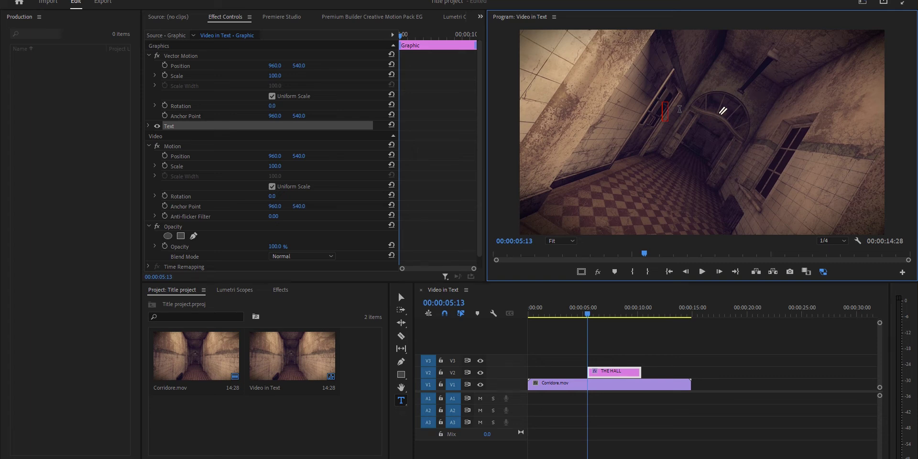
type("TITLE")
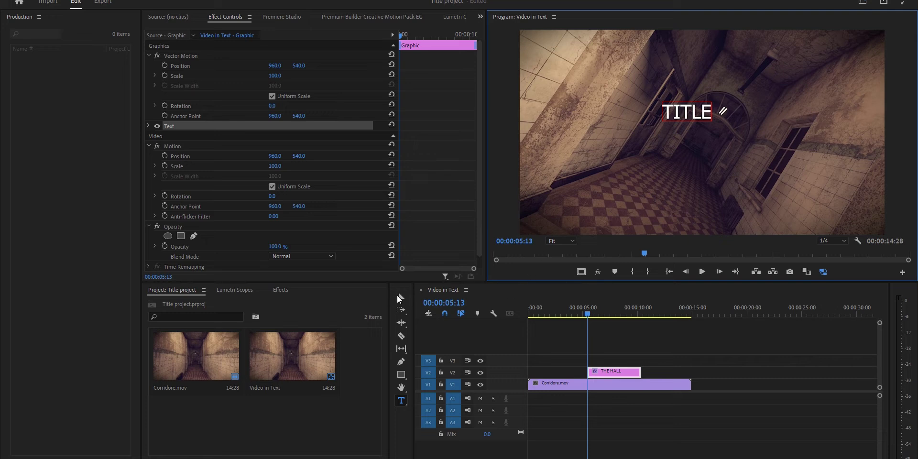
left_click(400, 296)
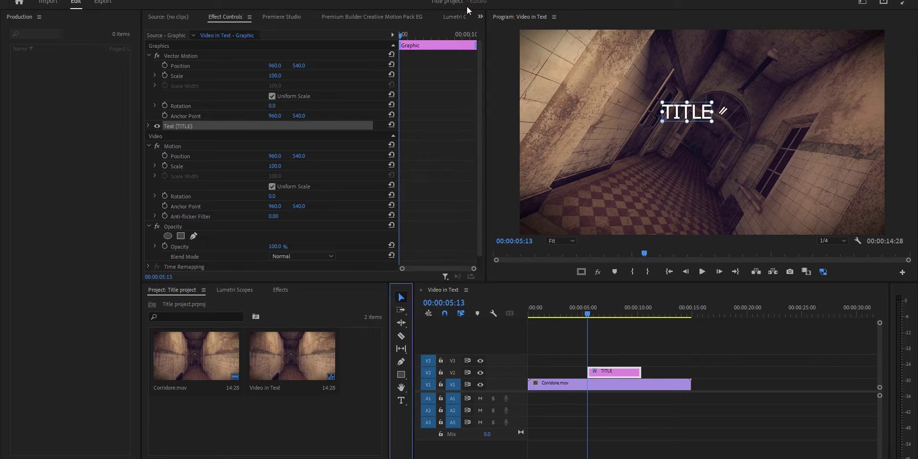
Step: In Essential Graphics, set TITLE's font size to 413 and centre it horizontally and vertically
left_click(480, 18)
left_click(525, 101)
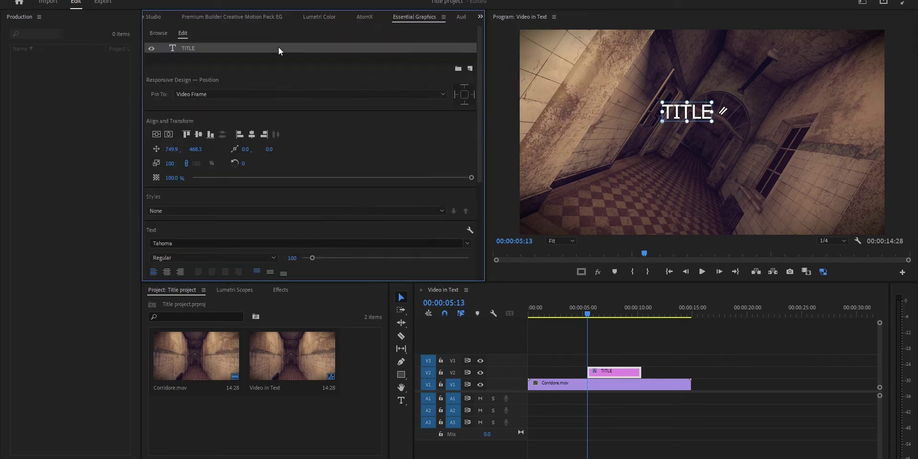
left_click(169, 136)
left_click(155, 138)
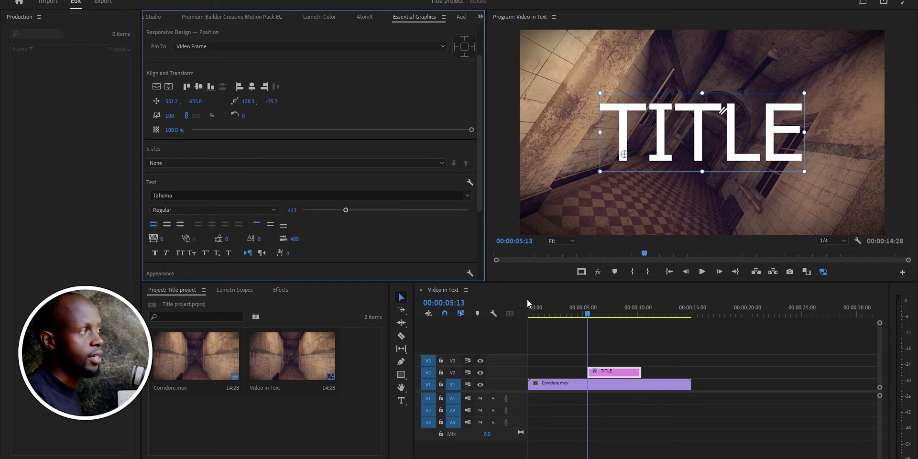
Step: Extend the TITLE clip to span the full length of Corridore.mov
left_click_drag(591, 371, 529, 371)
left_click_drag(641, 371, 691, 371)
left_click(606, 390)
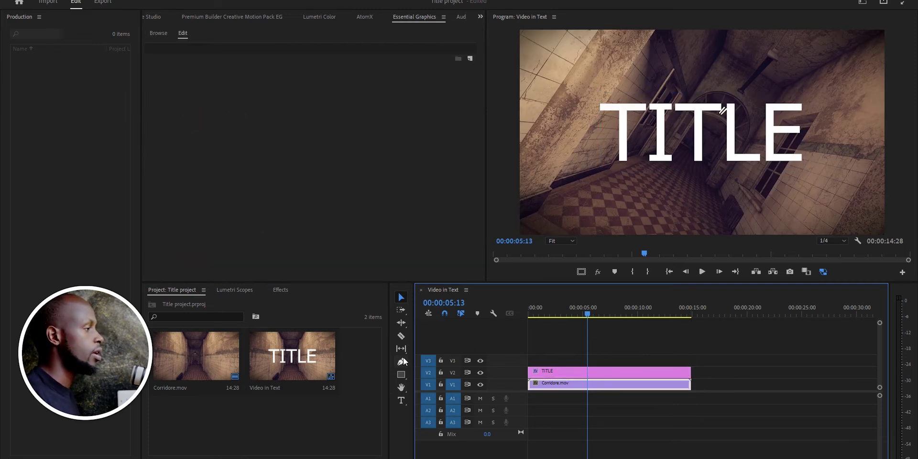
Step: Search the effects for 'track' and apply Track Matte Key to Corridore.mov on V1
left_click(281, 290)
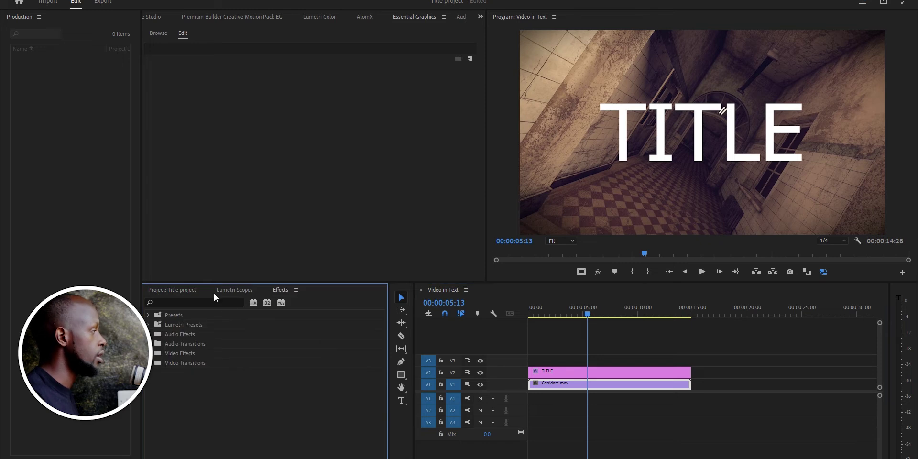
left_click(237, 302)
type("track mat")
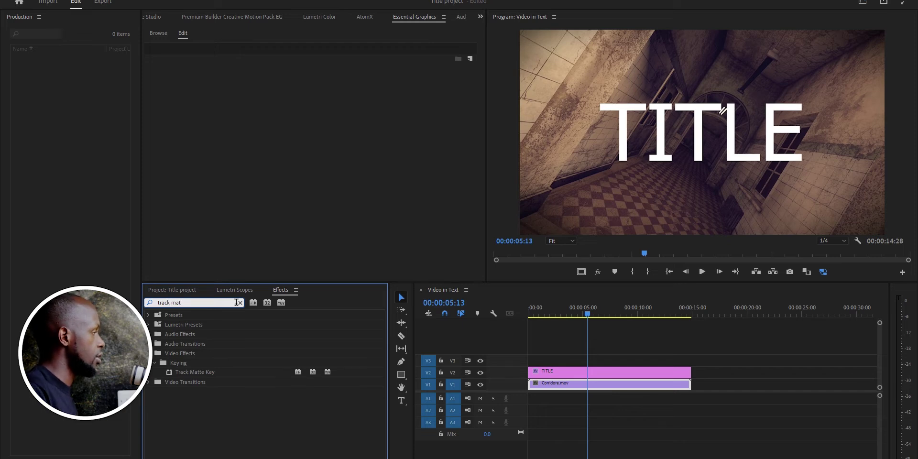
left_click_drag(203, 373, 638, 384)
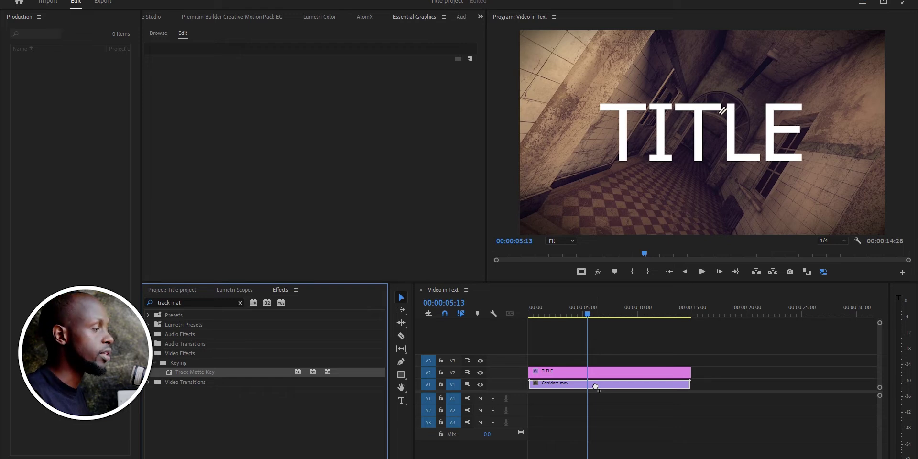
left_click_drag(595, 386, 595, 386)
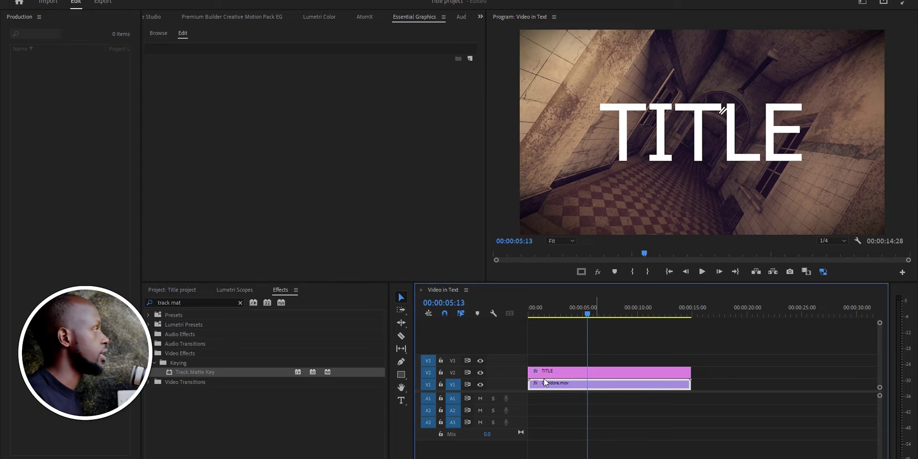
Step: In Effect Controls, set Corridore.mov's Track Matte Key matte to Video 2
left_click(481, 18)
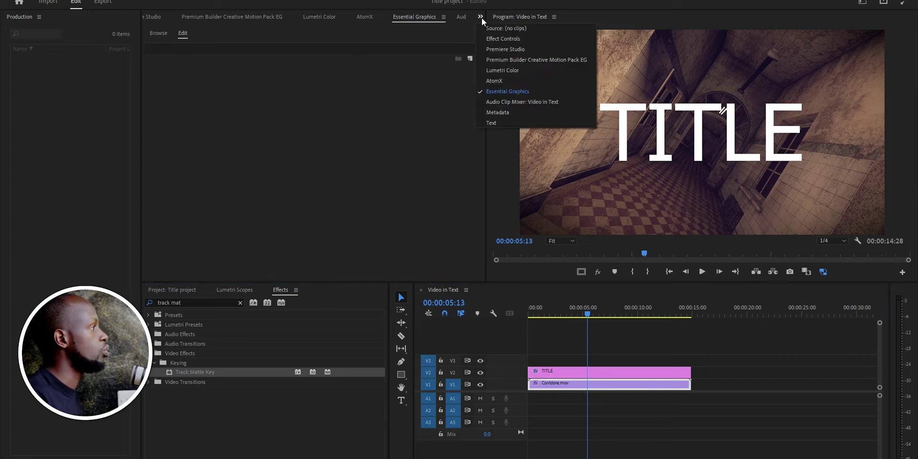
left_click(503, 39)
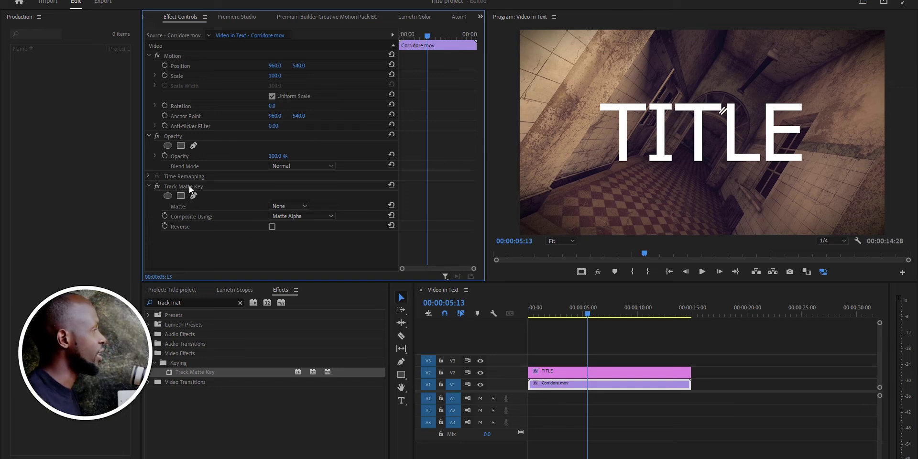
left_click(292, 205)
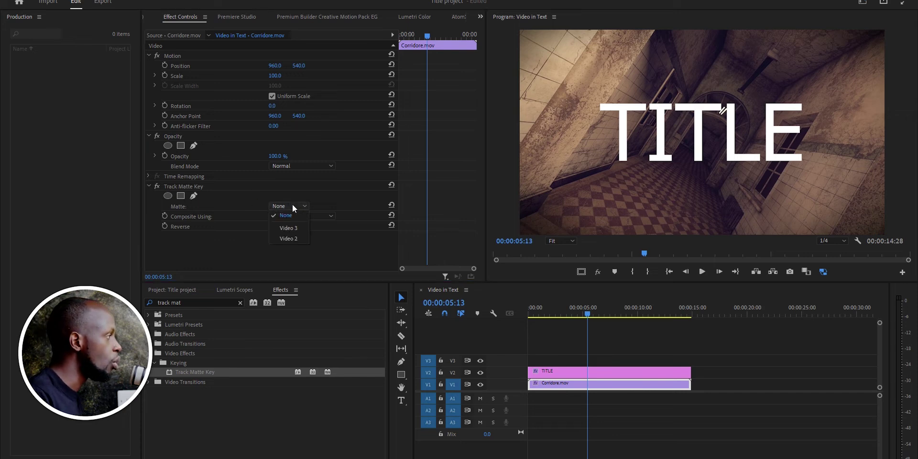
left_click(290, 237)
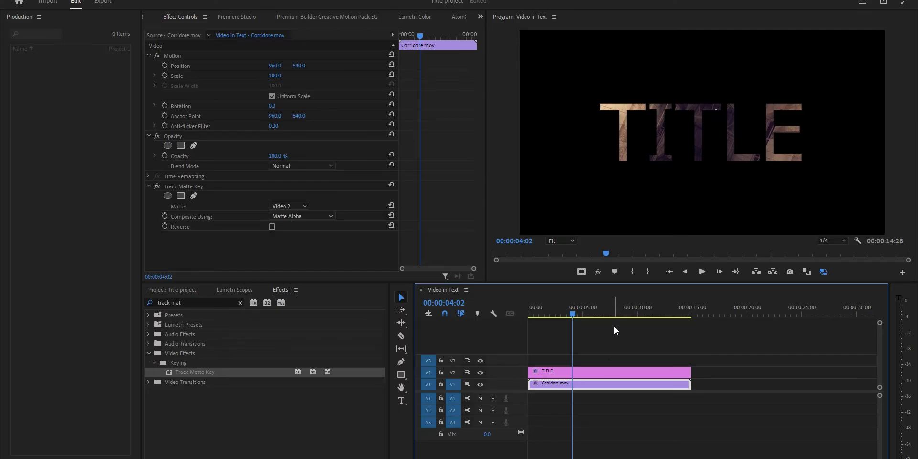
Step: Keyframe TITLE's Scale at 140 at 4:02 and 2377 at the sequence start
left_click(599, 369)
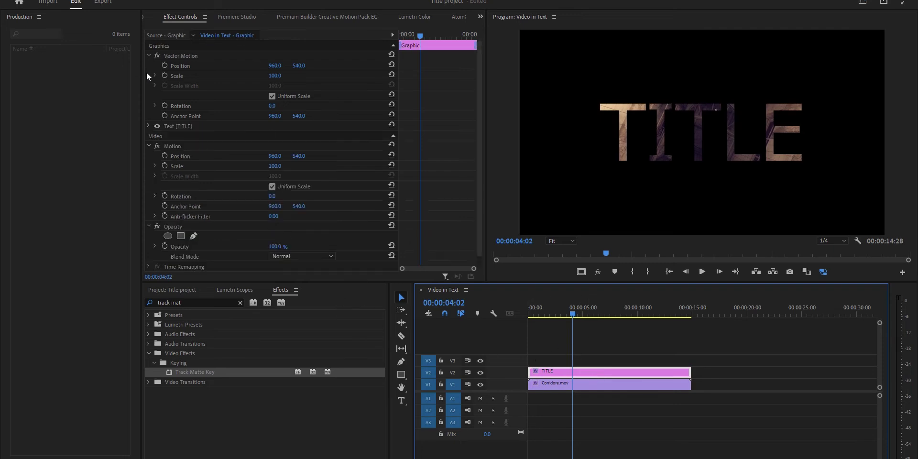
left_click(165, 76)
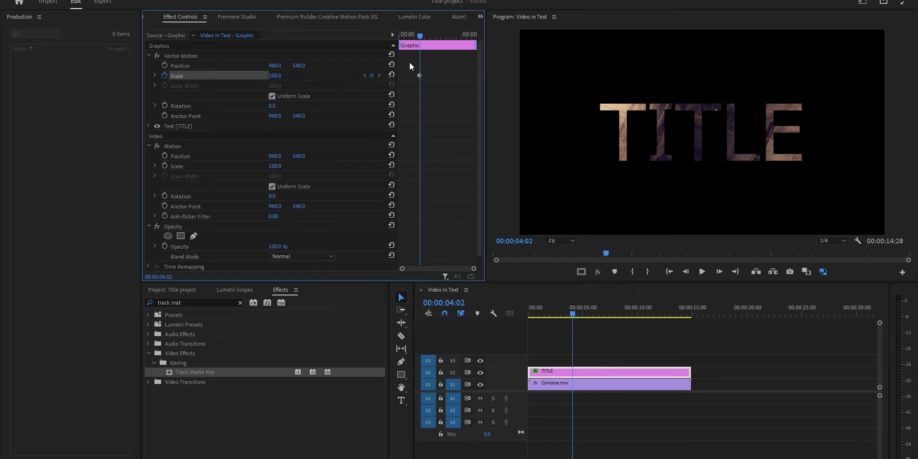
left_click_drag(274, 77, 293, 77)
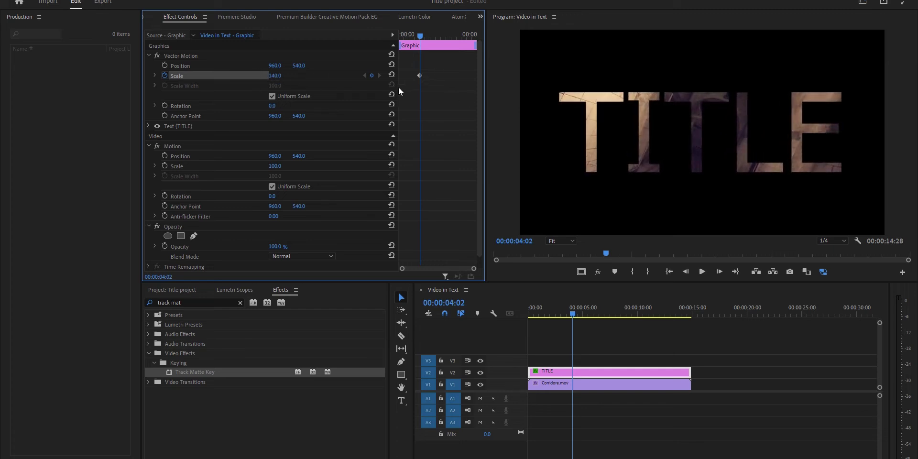
left_click_drag(420, 41, 400, 38)
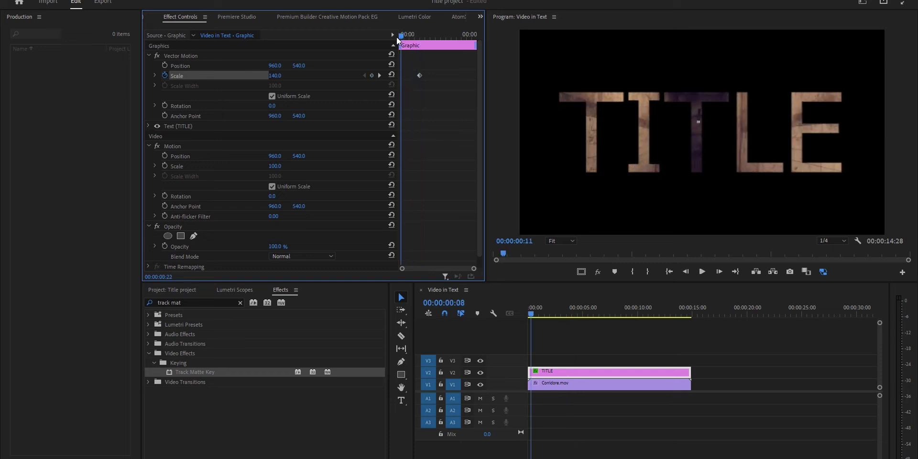
left_click_drag(276, 77, 419, 75)
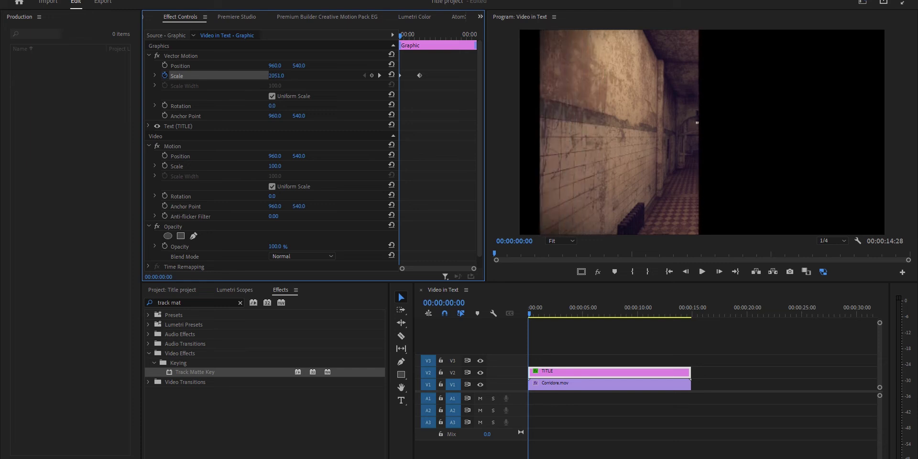
right_click(419, 74)
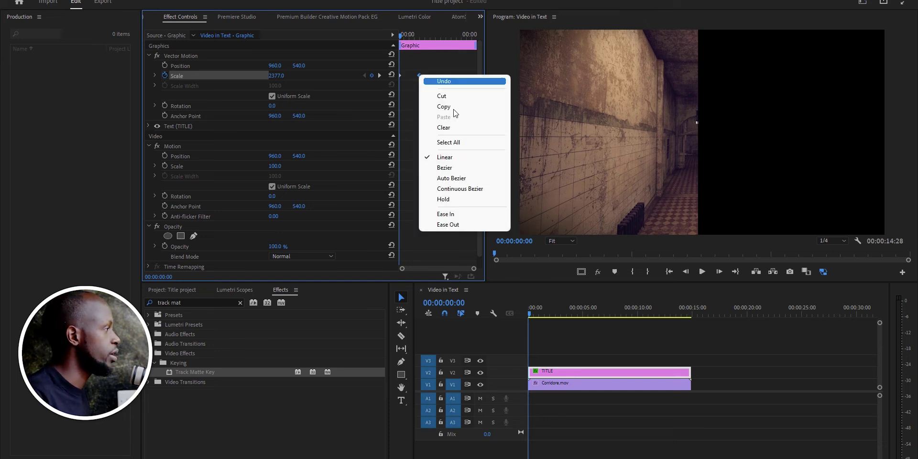
Step: Apply Ease In to the Scale keyframe near four seconds and reshape its velocity curve
left_click(450, 214)
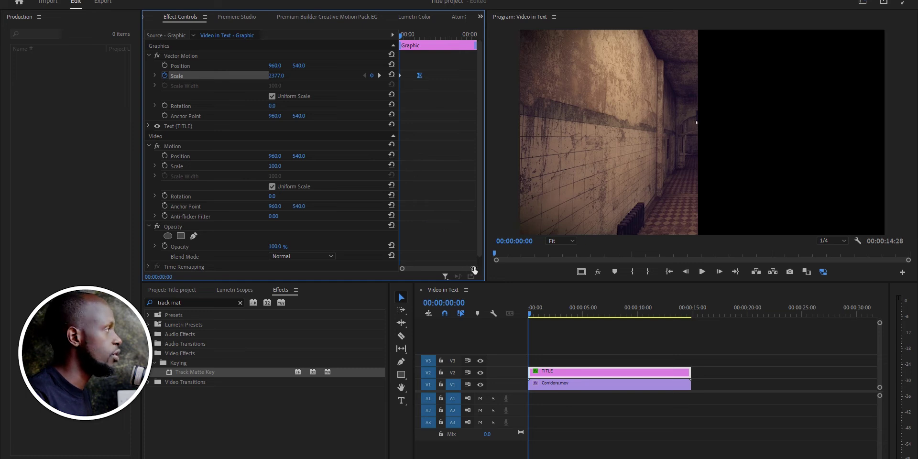
left_click_drag(474, 270, 453, 268)
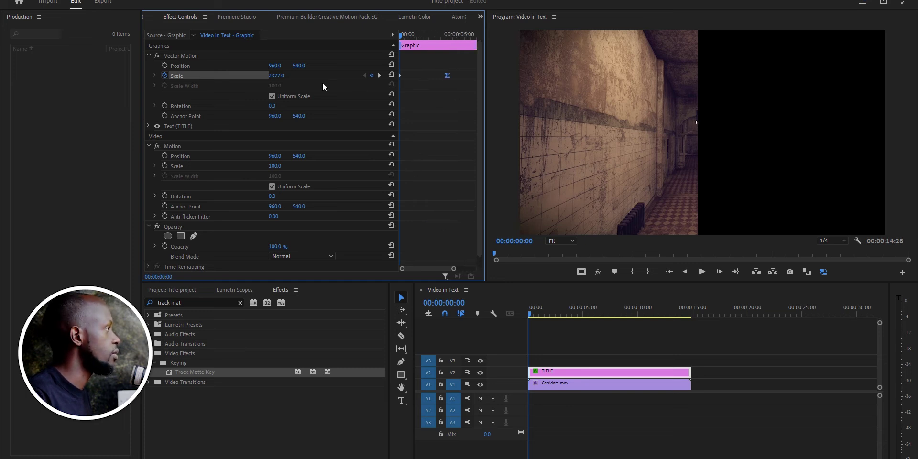
left_click(446, 33)
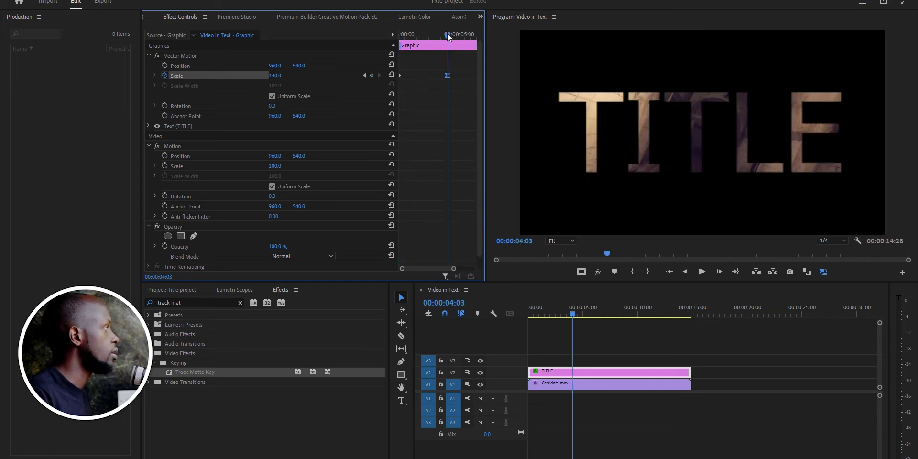
left_click(155, 76)
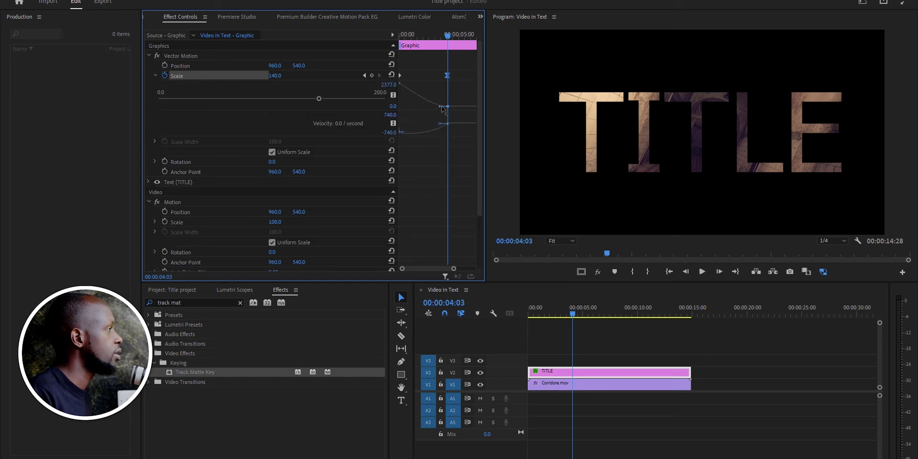
left_click_drag(437, 106, 423, 108)
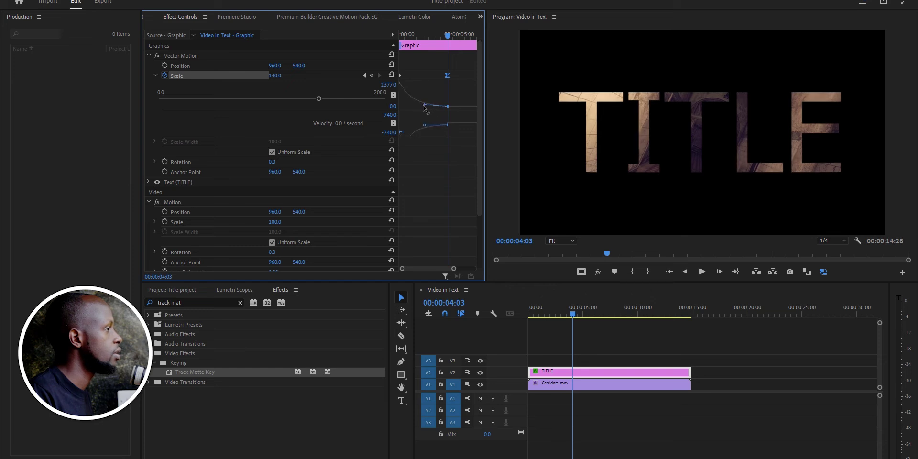